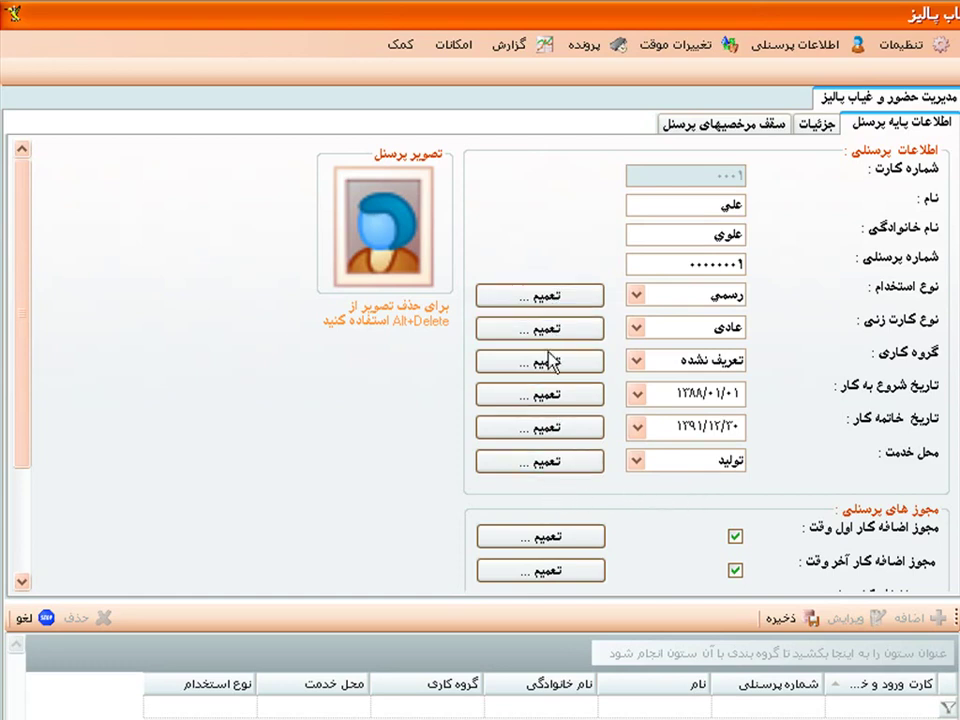
# Try to apply the service location تولید to all personnel through an unfiltered search, and cancel the record edit
pyautogui.click(546, 465)
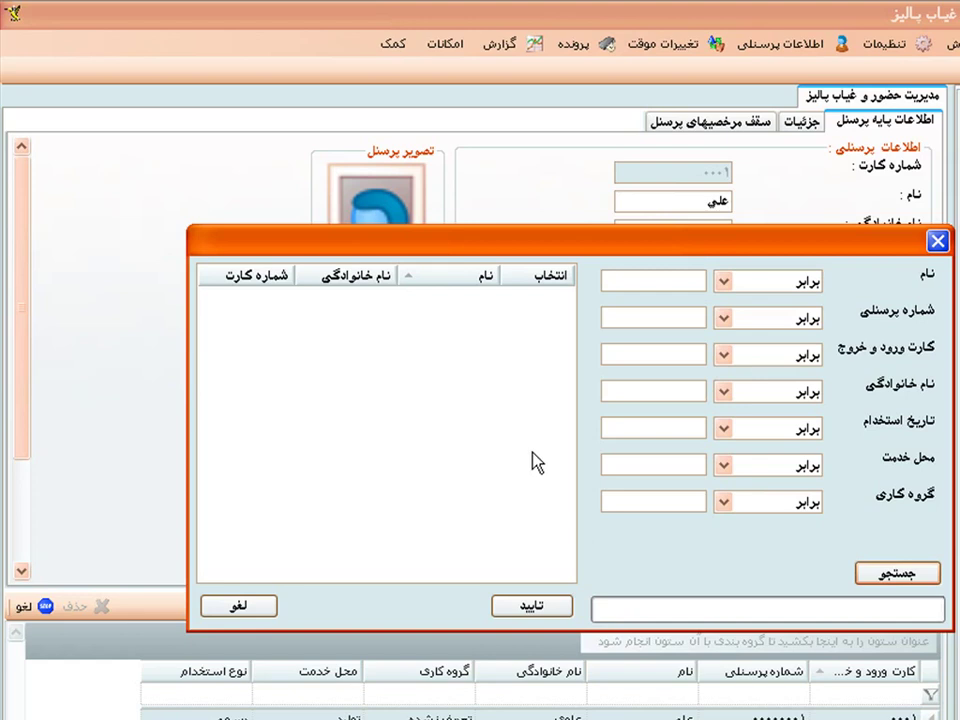
pyautogui.click(876, 576)
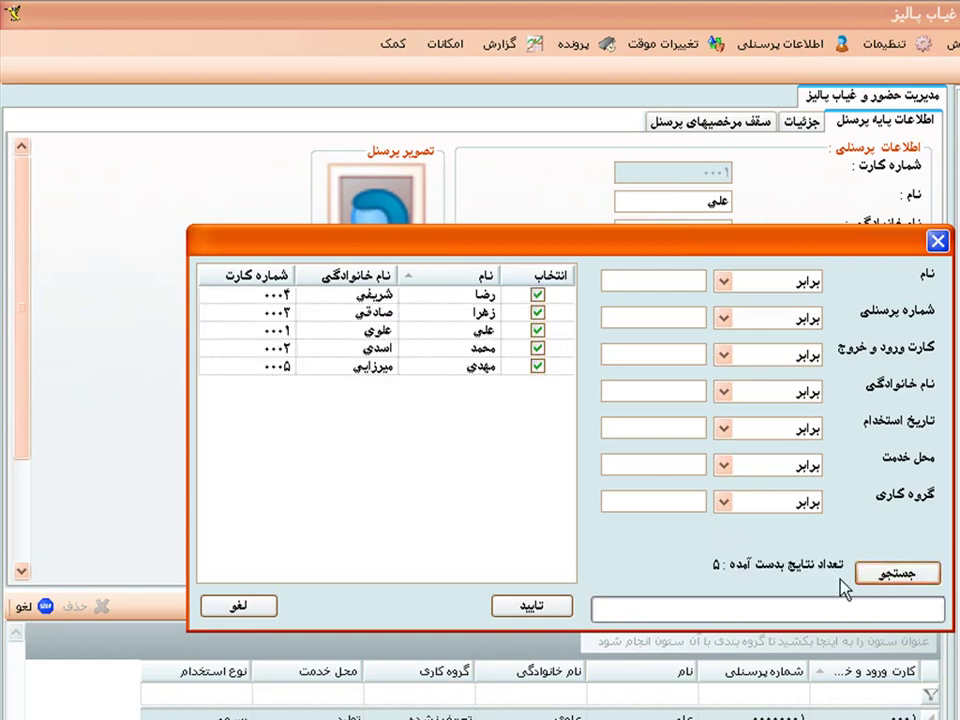
pyautogui.click(540, 610)
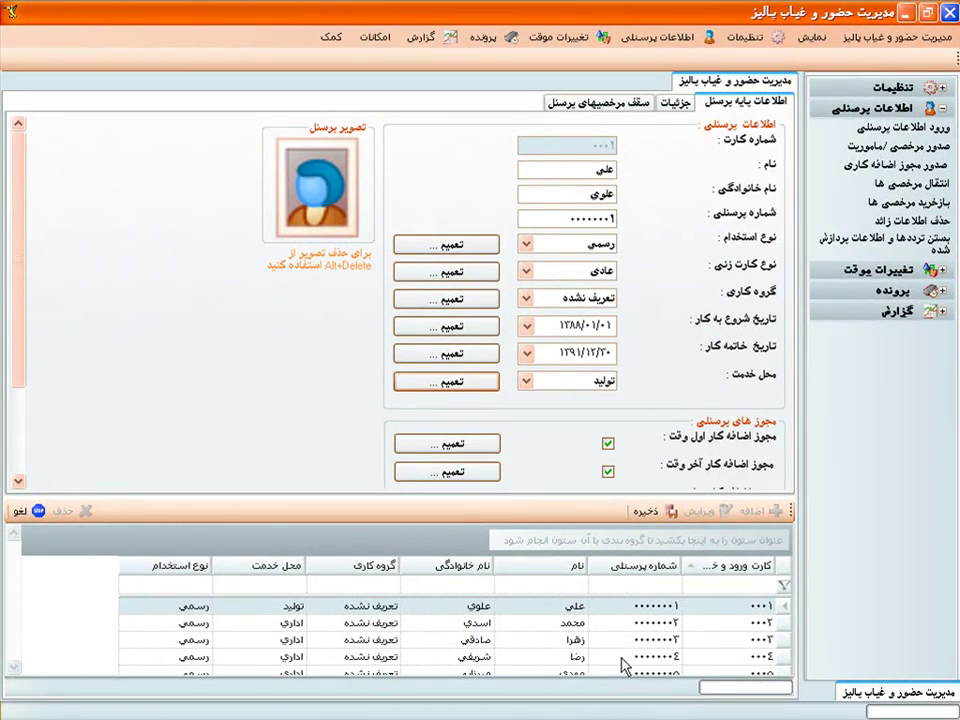
pyautogui.click(25, 511)
# Delete the fourth personnel record in the list and save the deletion
pyautogui.click(614, 658)
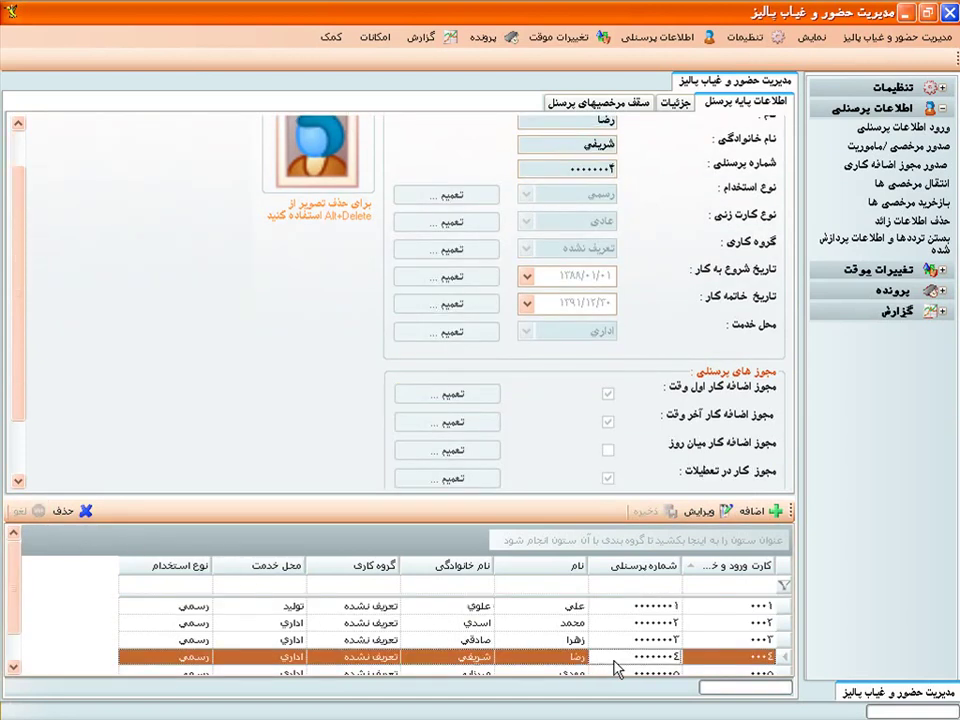
pyautogui.click(62, 511)
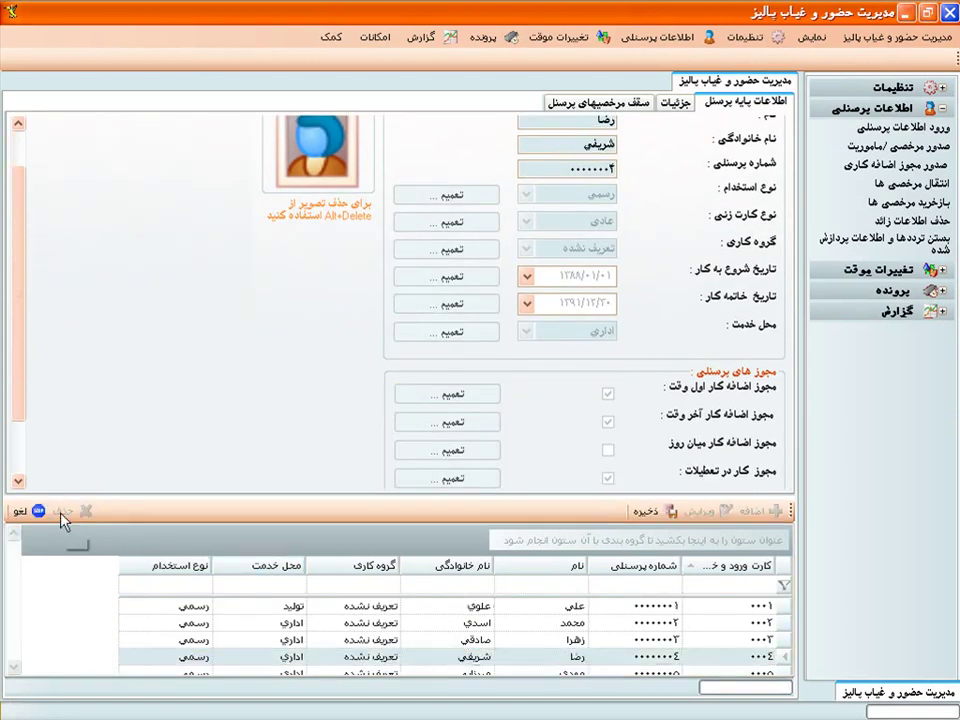
pyautogui.click(643, 515)
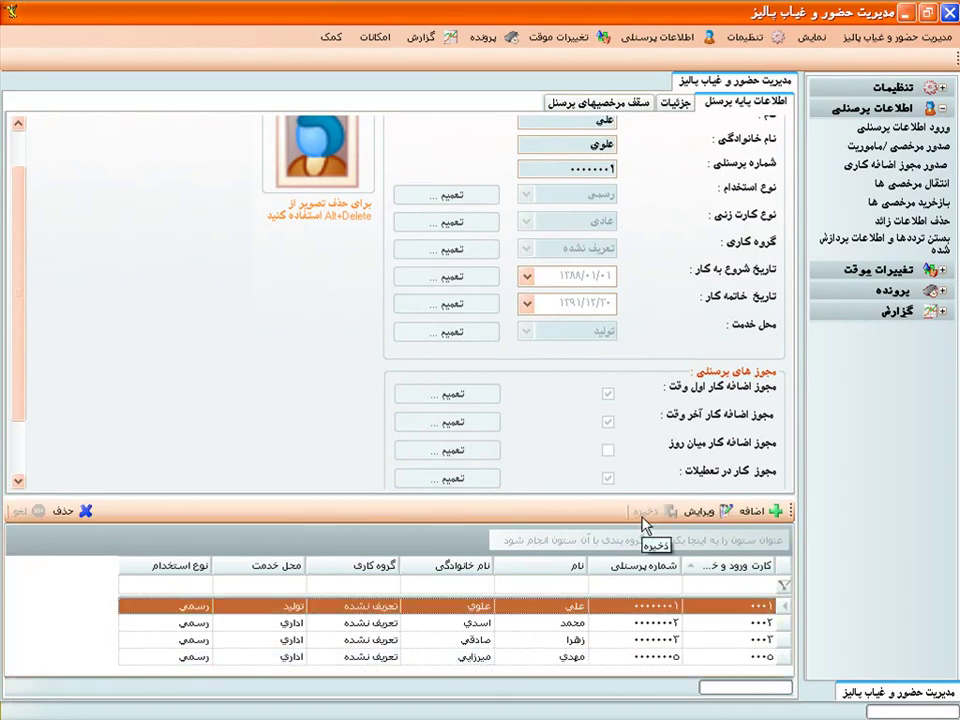
# Edit the first personnel record and set its employment type (نوع استخدام) to قراردادی
pyautogui.click(684, 514)
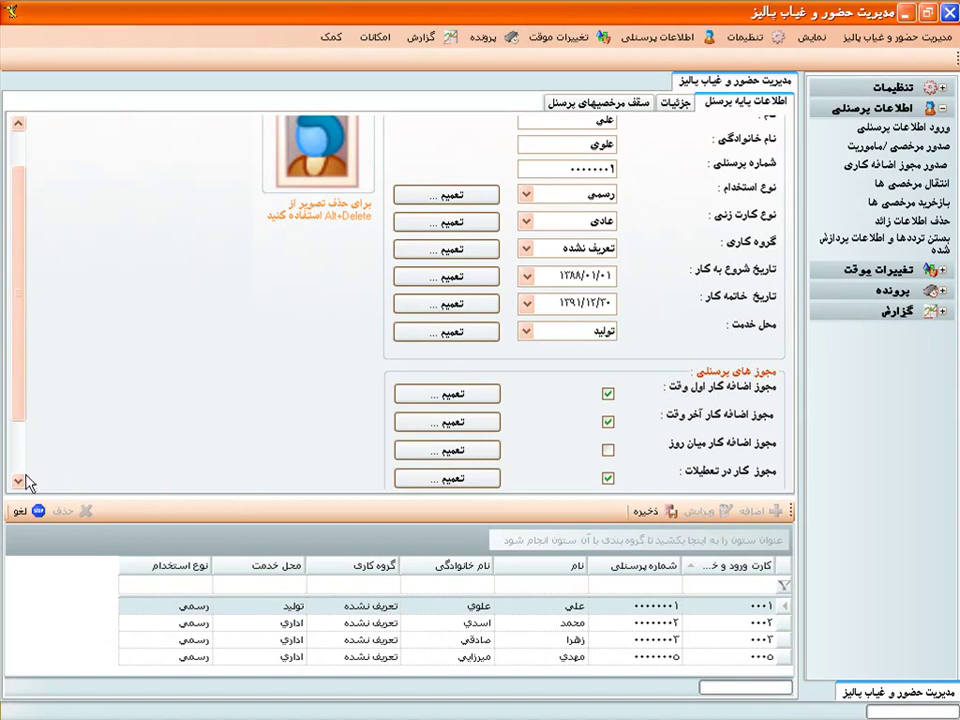
pyautogui.moveTo(26, 415); pyautogui.dragTo(26, 369)
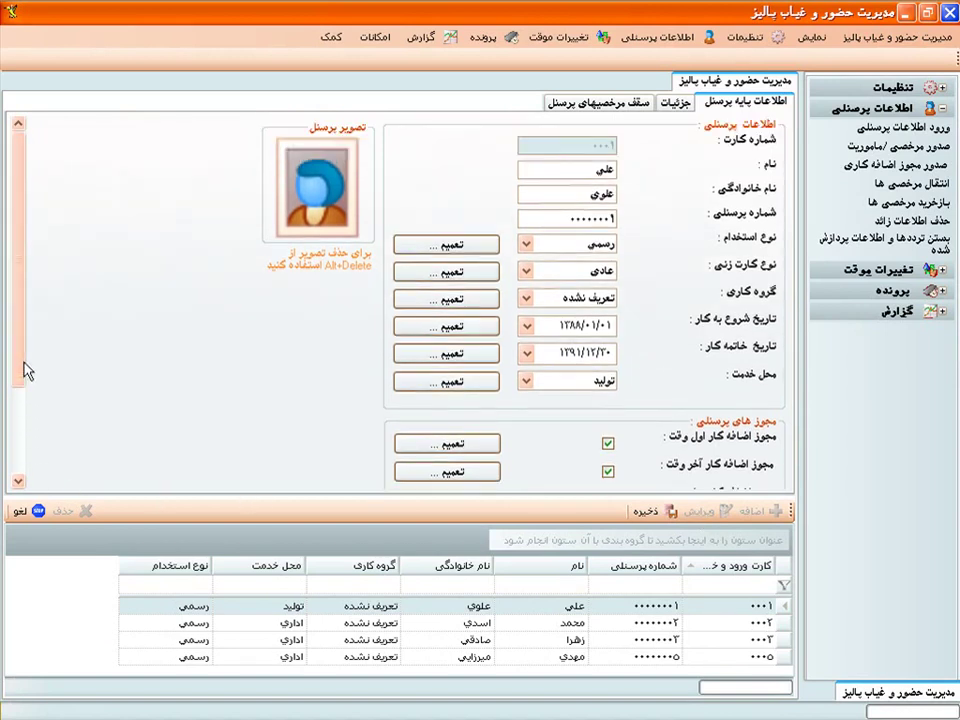
pyautogui.click(551, 248)
pyautogui.click(551, 250)
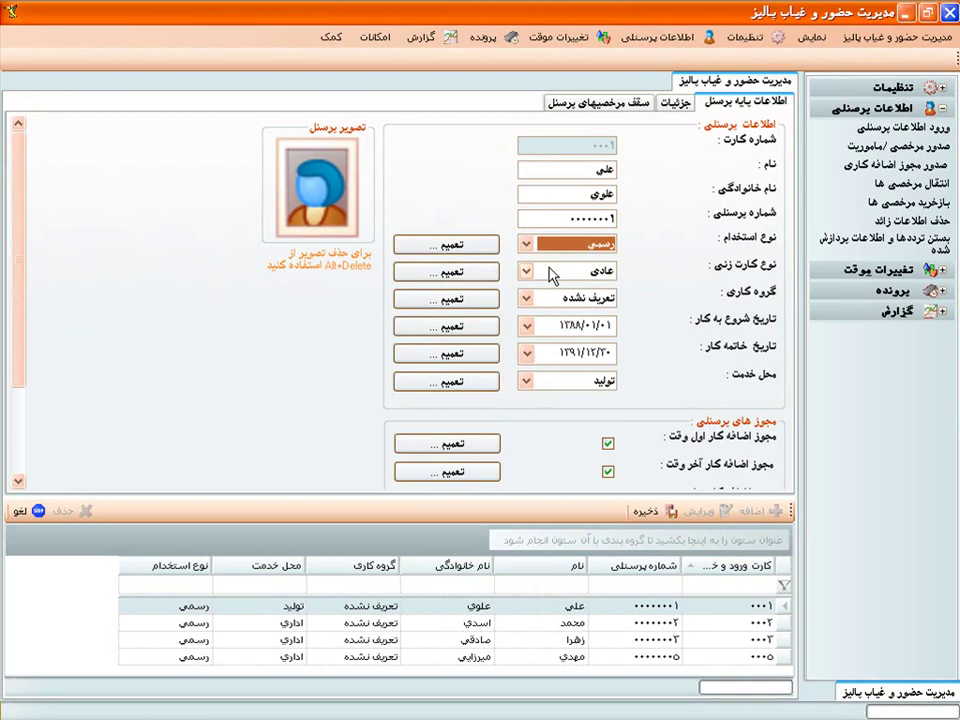
pyautogui.press('Down')
# Try the clocking type (نوع کارت زنی) ساعتی, and set it to نامحدود instead
pyautogui.click(551, 275)
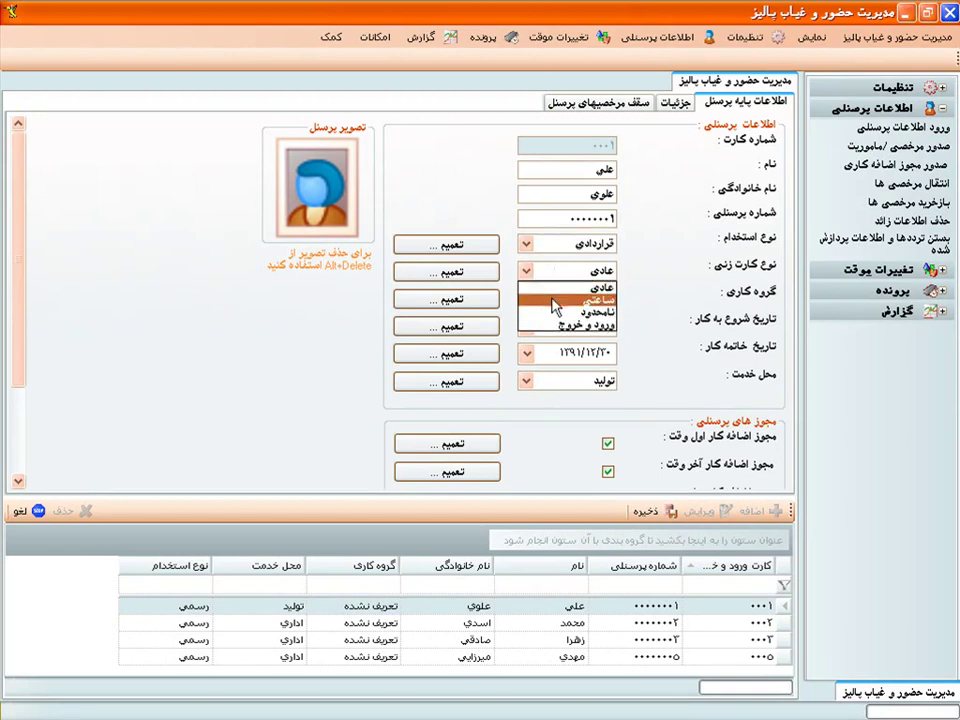
pyautogui.click(555, 305)
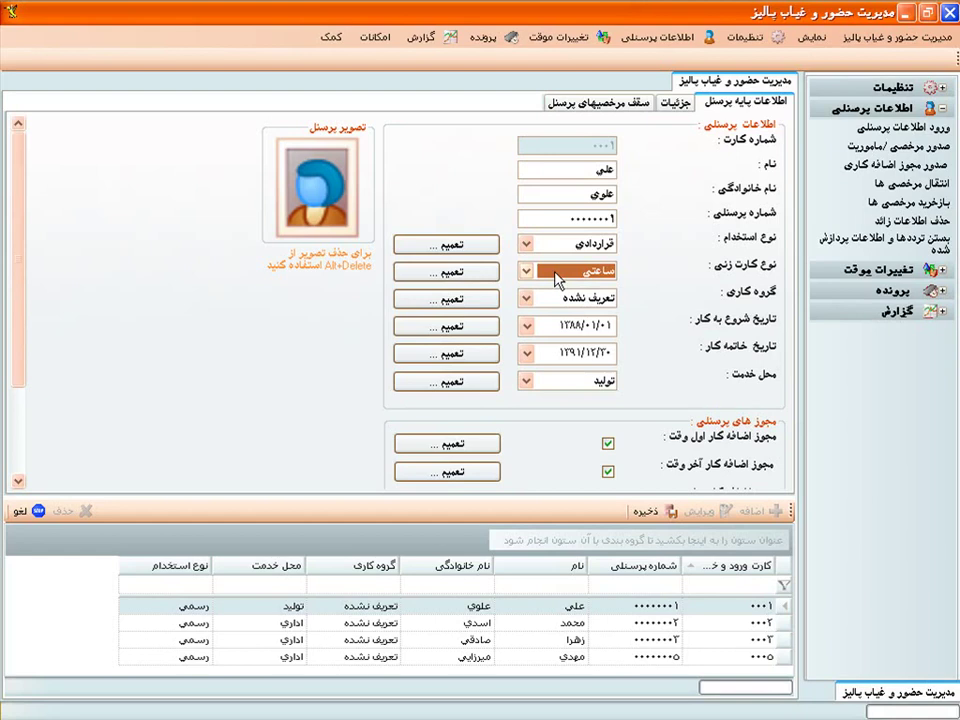
pyautogui.click(557, 278)
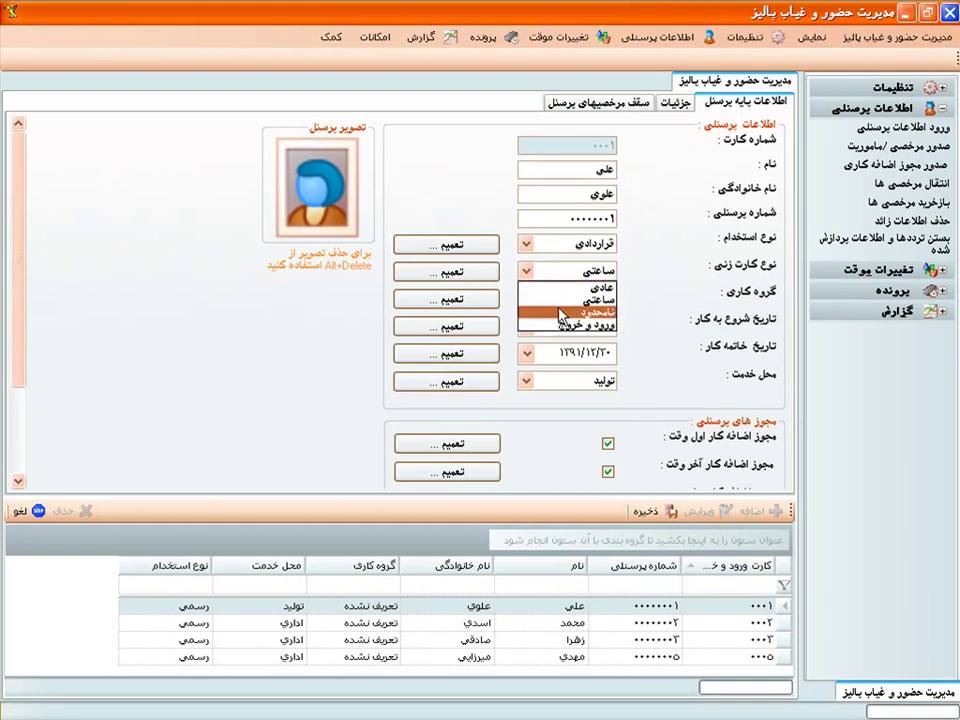
pyautogui.click(561, 314)
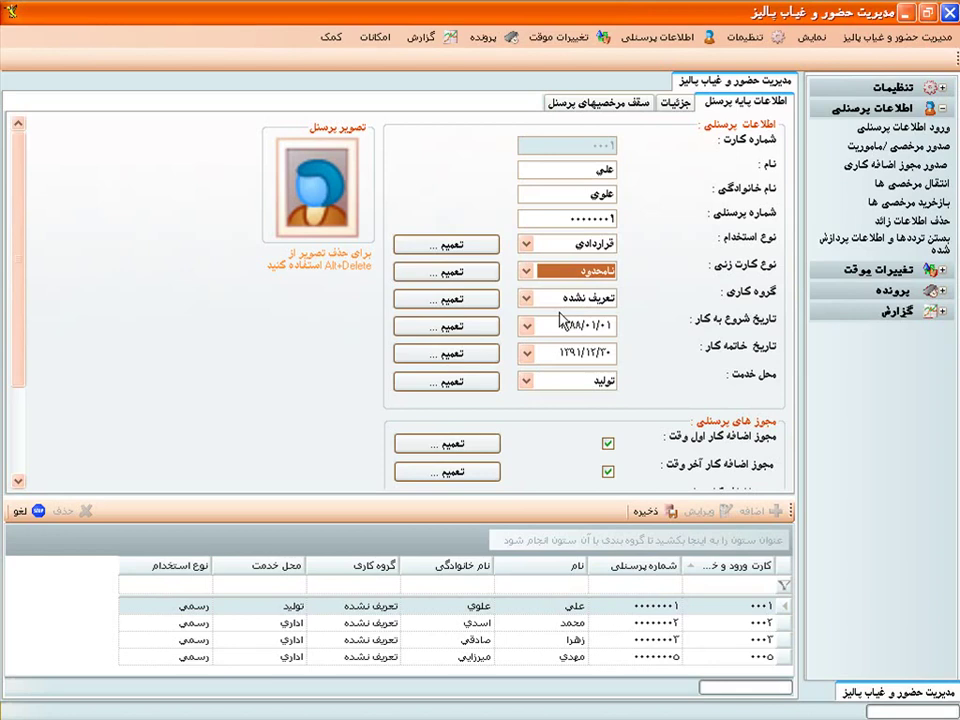
# Examine the choices for work group, employment start and end dates, and service location without changing them
pyautogui.click(541, 302)
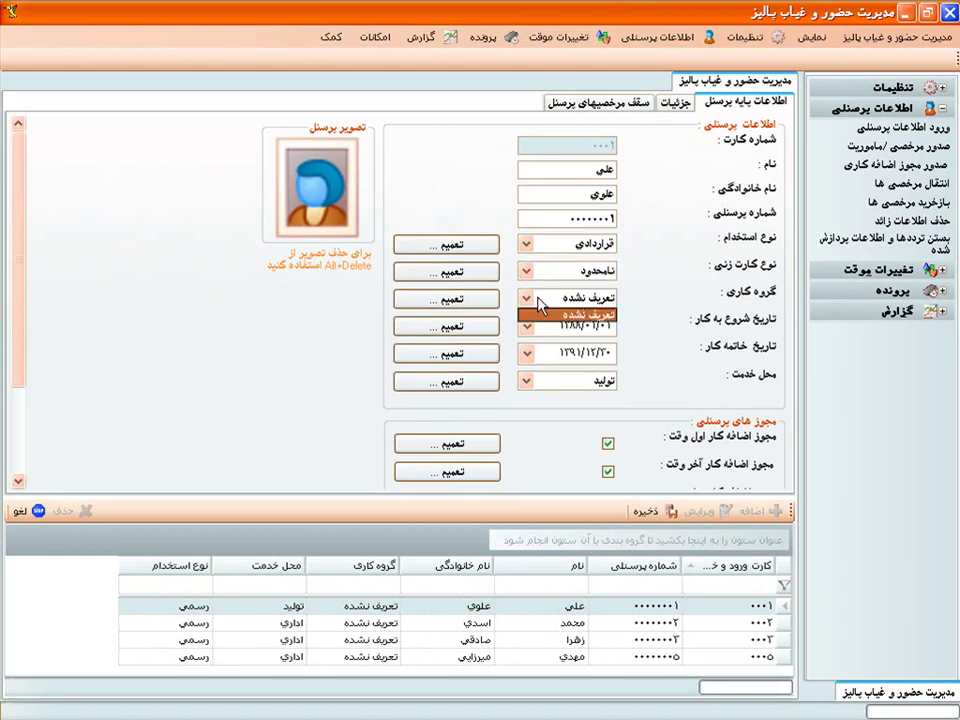
pyautogui.click(538, 297)
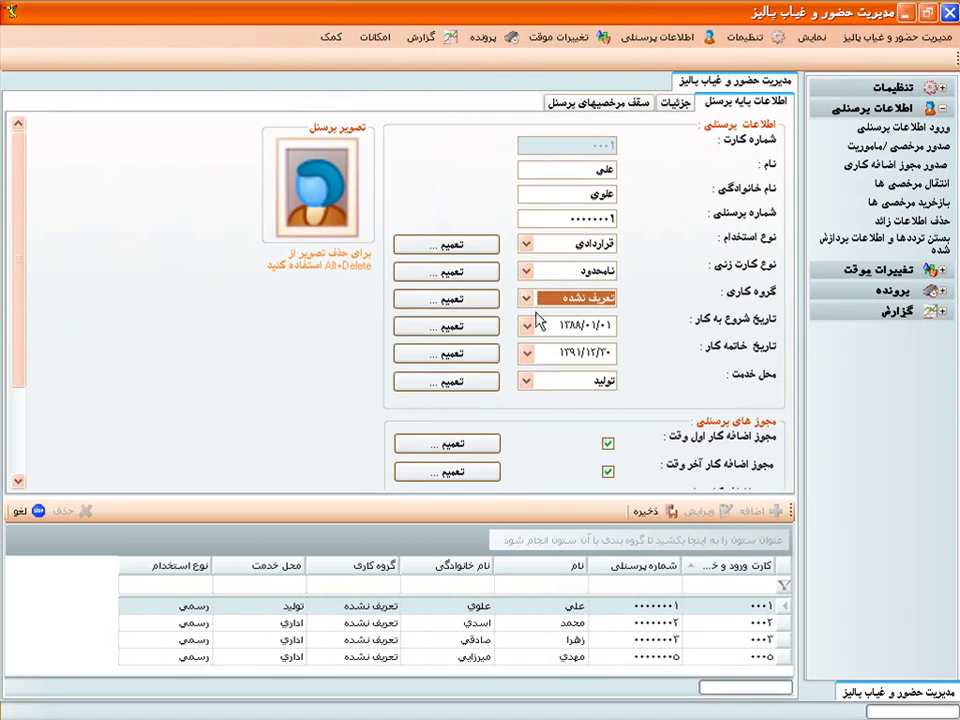
pyautogui.click(527, 327)
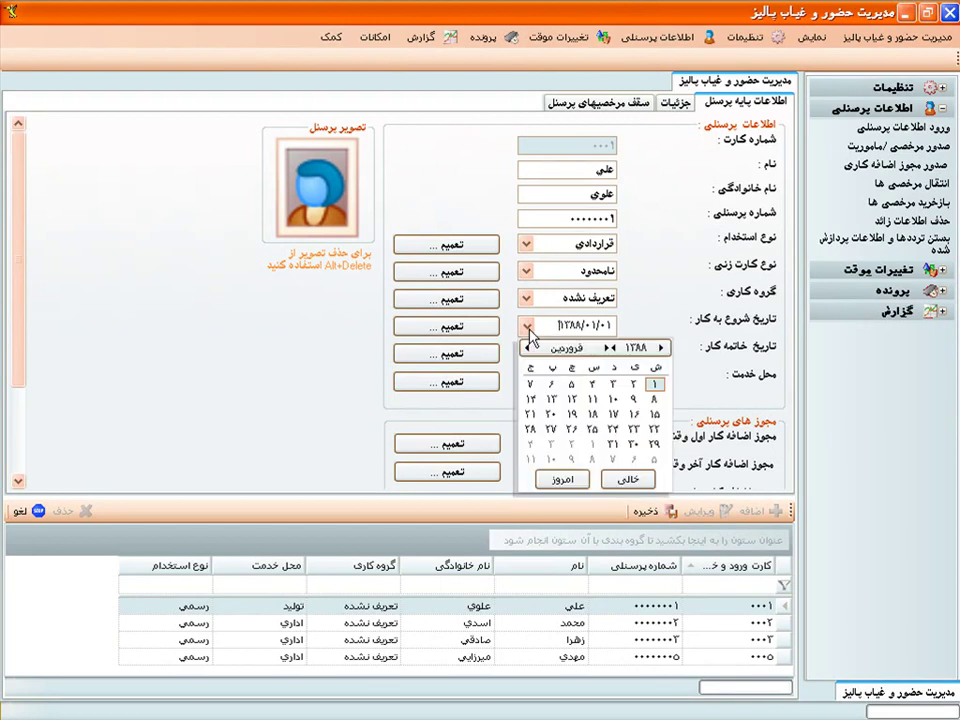
pyautogui.click(527, 328)
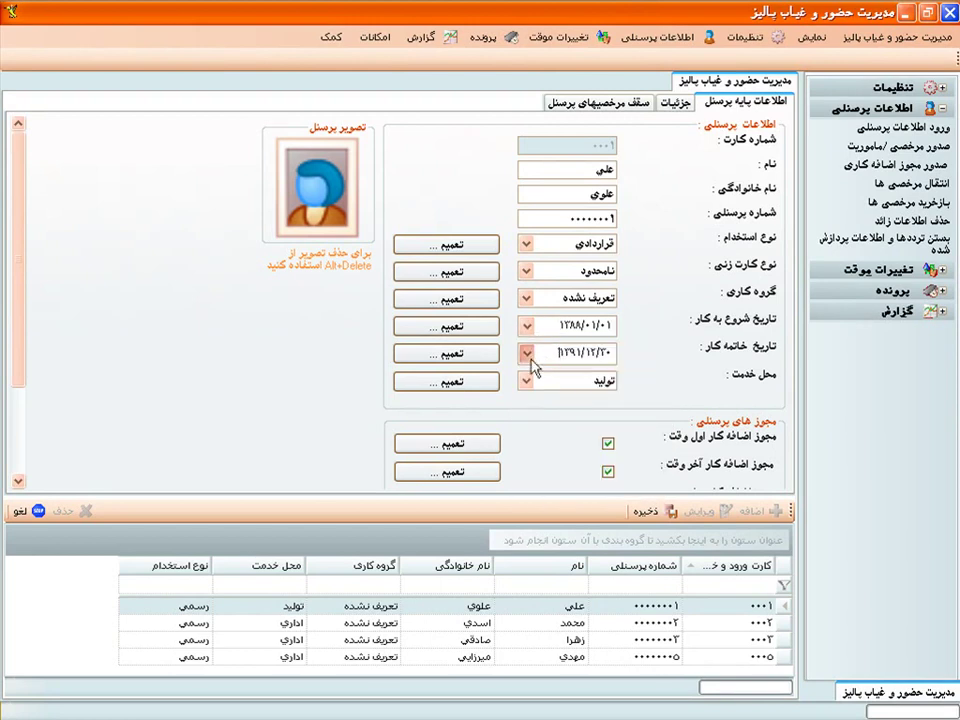
pyautogui.click(527, 354)
pyautogui.click(540, 349)
pyautogui.click(527, 381)
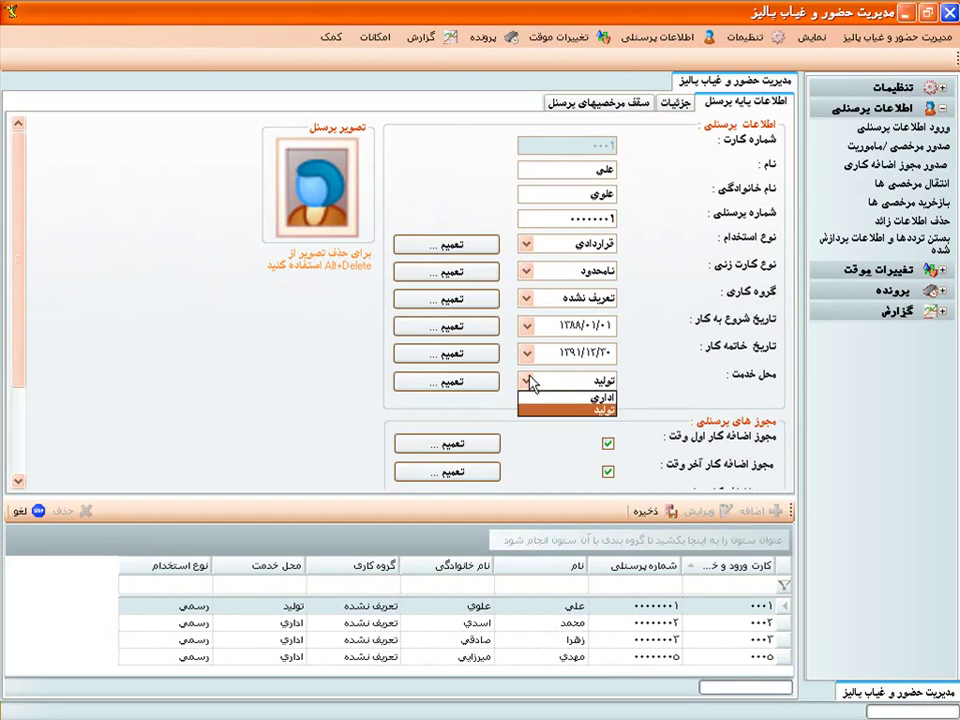
pyautogui.click(527, 381)
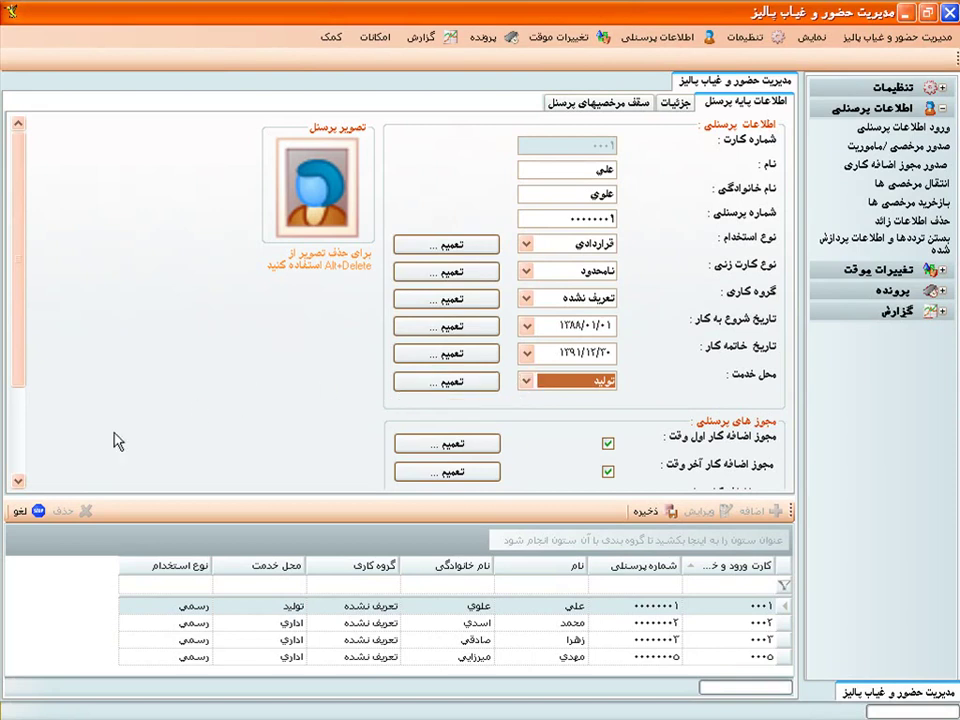
# Review the work and overtime permissions of the record, and open its personal details (جزئیات)
pyautogui.click(18, 482)
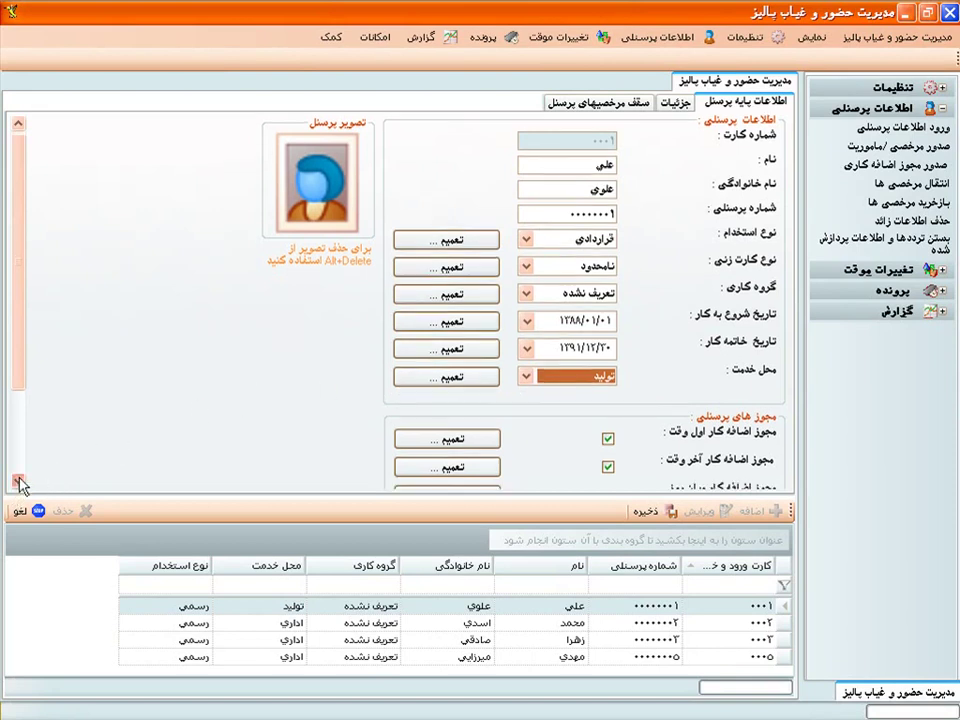
pyautogui.click(18, 482)
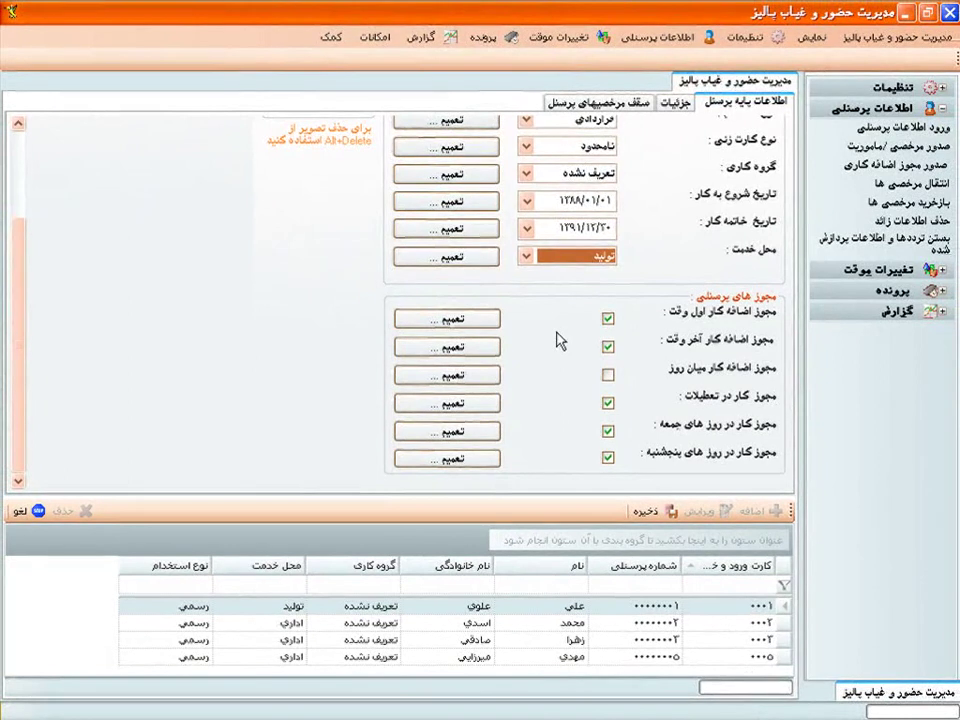
pyautogui.click(681, 106)
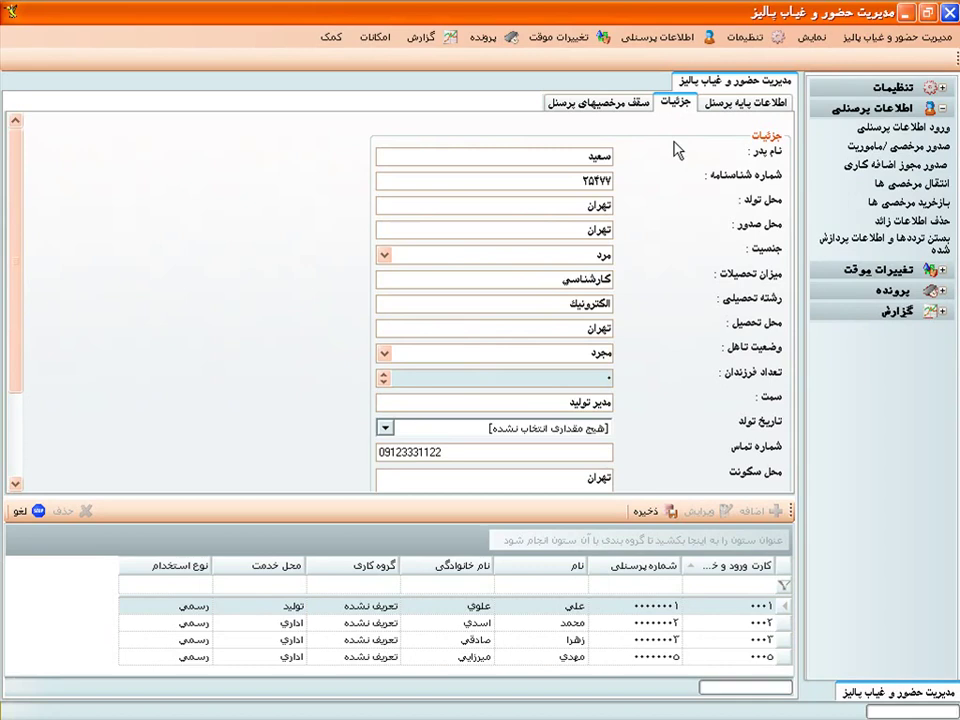
# Open the record's leave ceilings (سقف مرخصیهای پرسنل) and choose مرخصی استحقاقی as the leave type
pyautogui.click(620, 104)
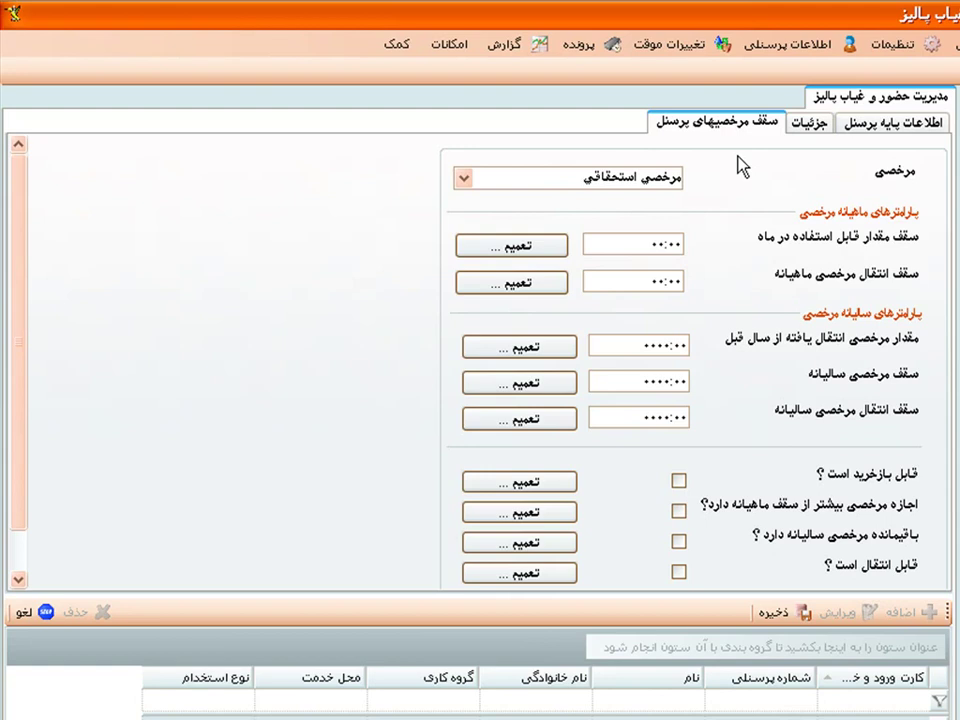
pyautogui.scroll(-2, 30, 396)
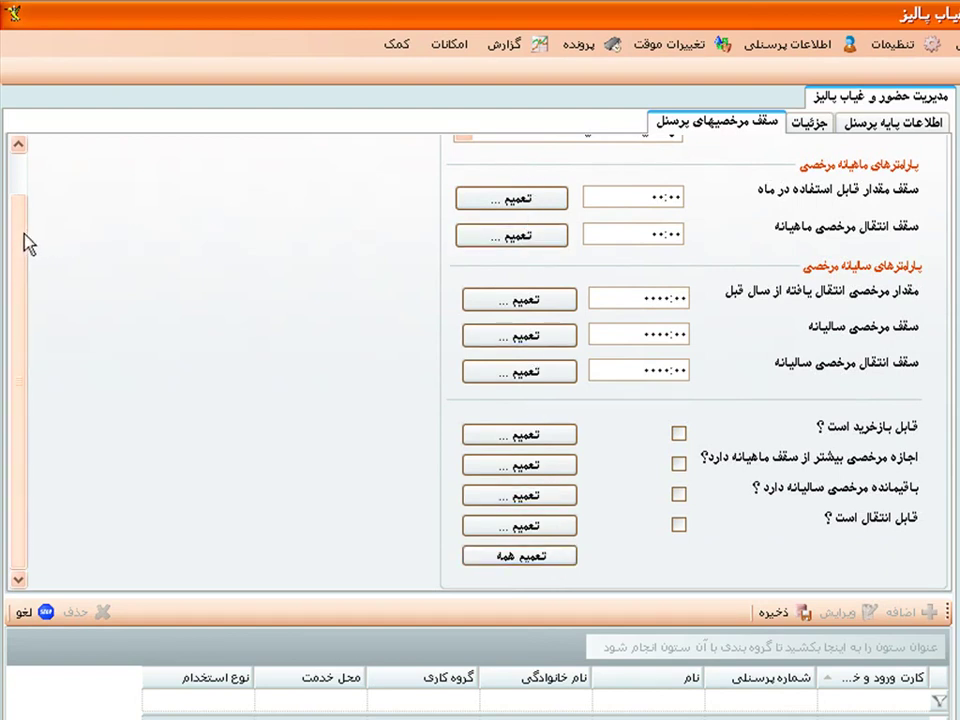
pyautogui.moveTo(26, 240); pyautogui.dragTo(18, 186)
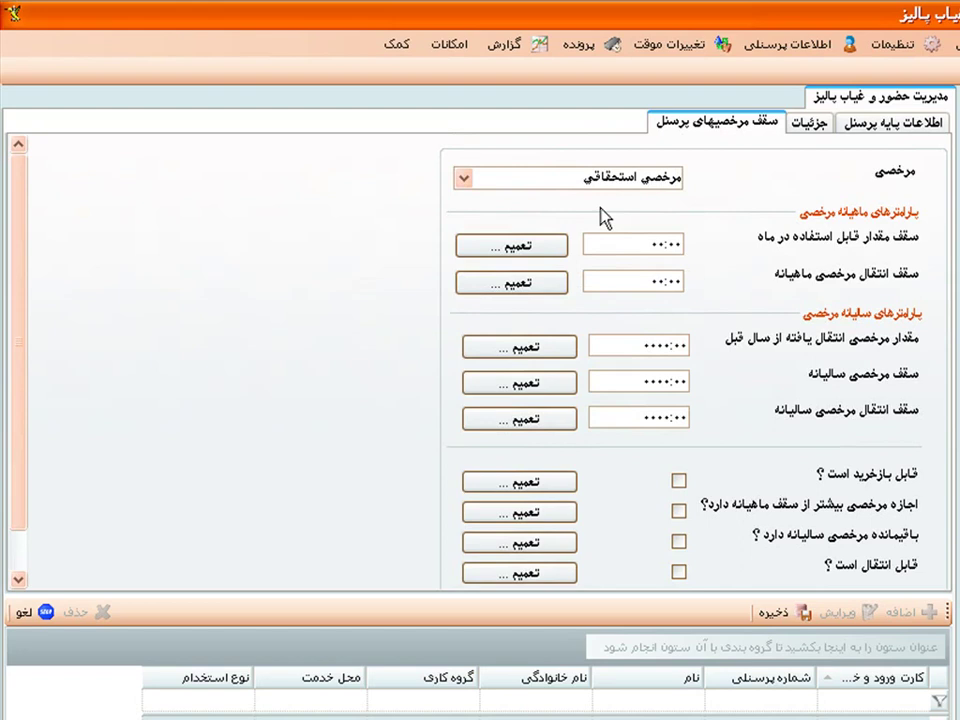
pyautogui.click(568, 182)
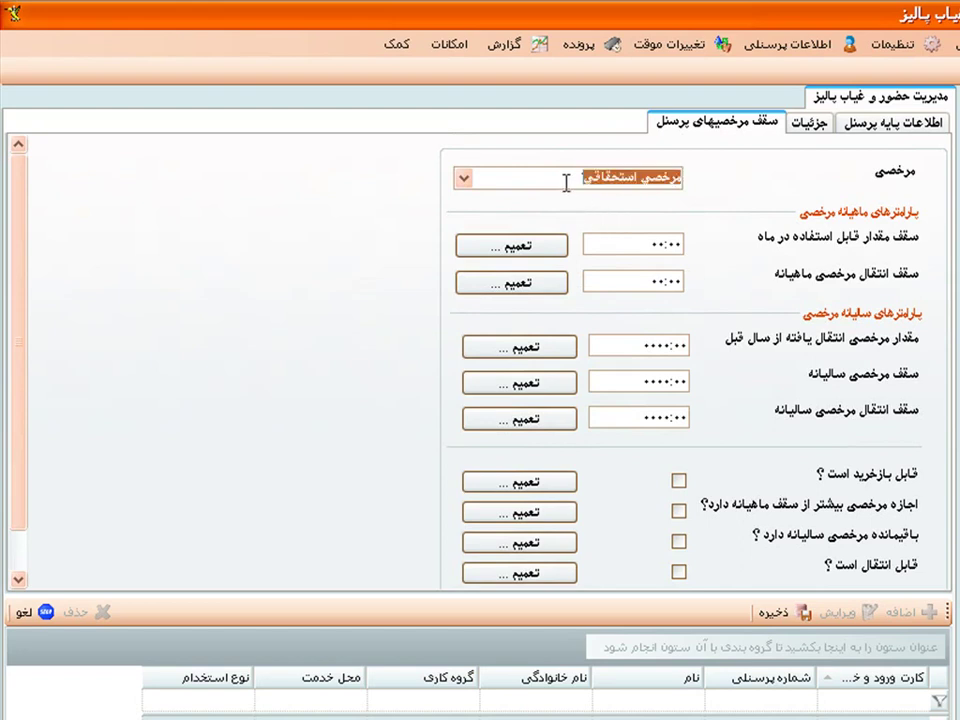
pyautogui.click(464, 180)
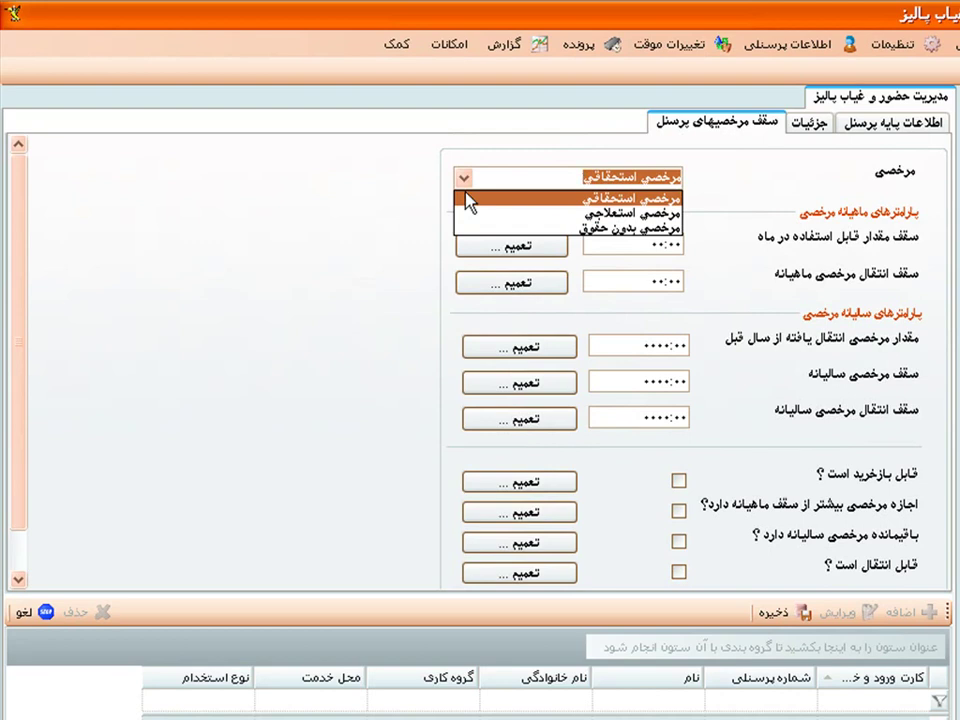
pyautogui.click(468, 200)
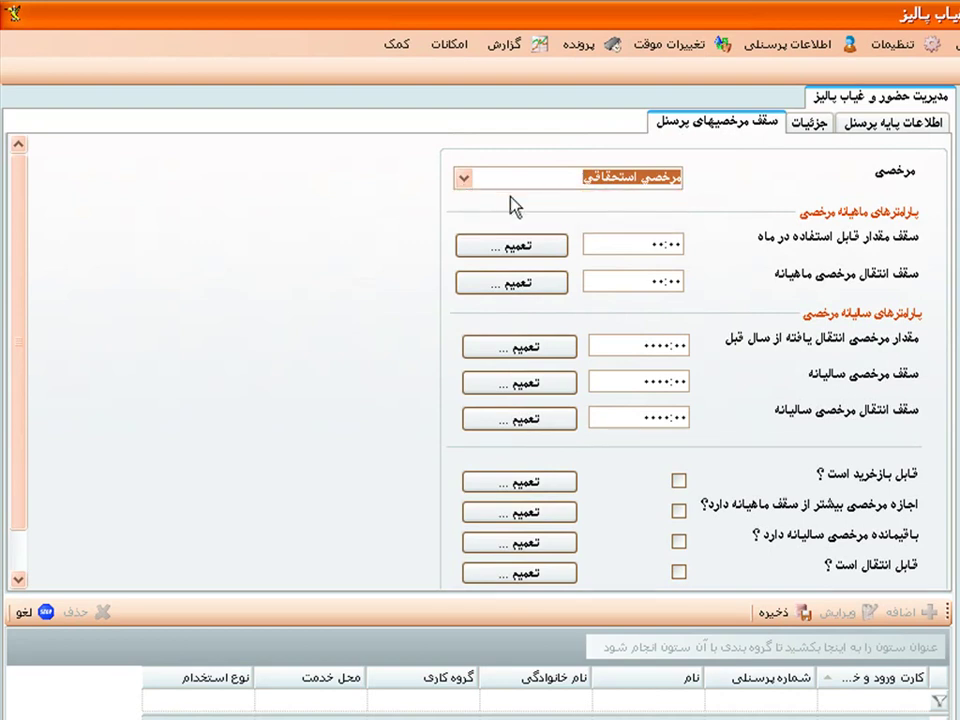
# Set the monthly usable leave ceiling and the monthly leave transfer ceiling to 20:00 each
pyautogui.click(617, 244)
pyautogui.write('20')
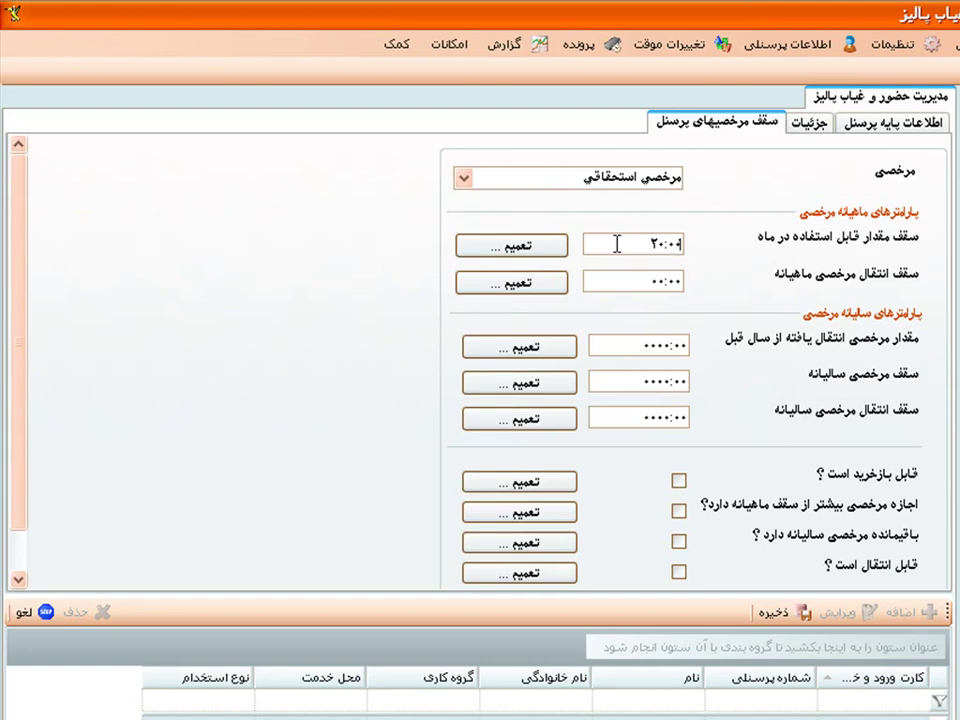
pyautogui.click(628, 288)
pyautogui.write('2000')
# Set the leave carried over from last year to 40:00, yearly ceiling to 240:00 and yearly transfer ceiling to 100:00, and mark the leave as transferable
pyautogui.click(633, 338)
pyautogui.click(633, 338)
pyautogui.write('4000')
pyautogui.click(638, 376)
pyautogui.write('0240')
pyautogui.click(633, 417)
pyautogui.doubleClick(633, 417)
pyautogui.write('0100')
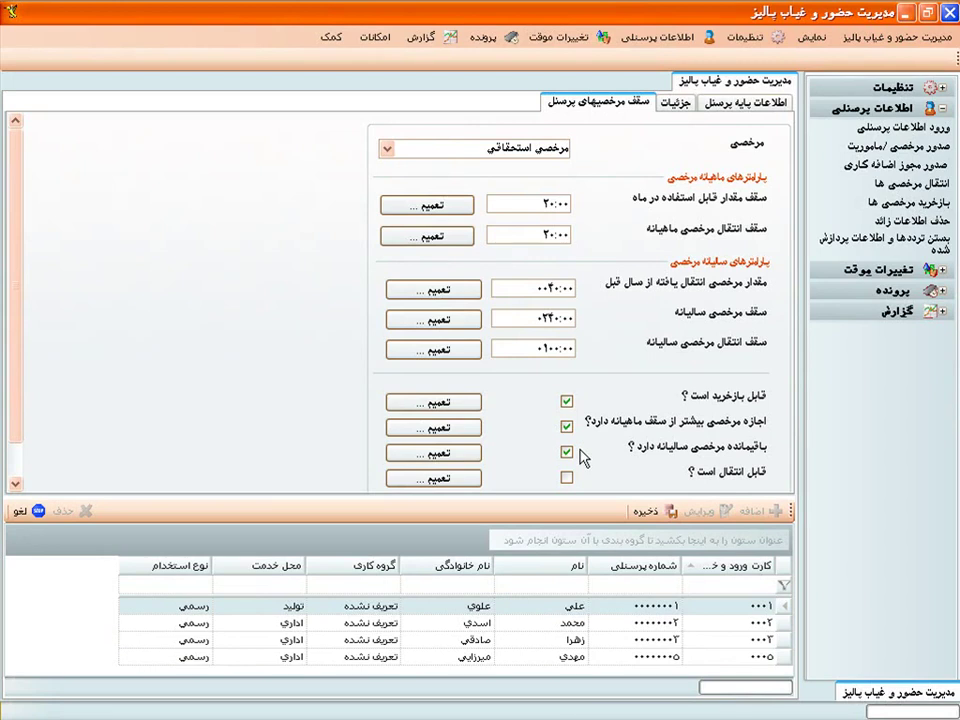
pyautogui.click(567, 478)
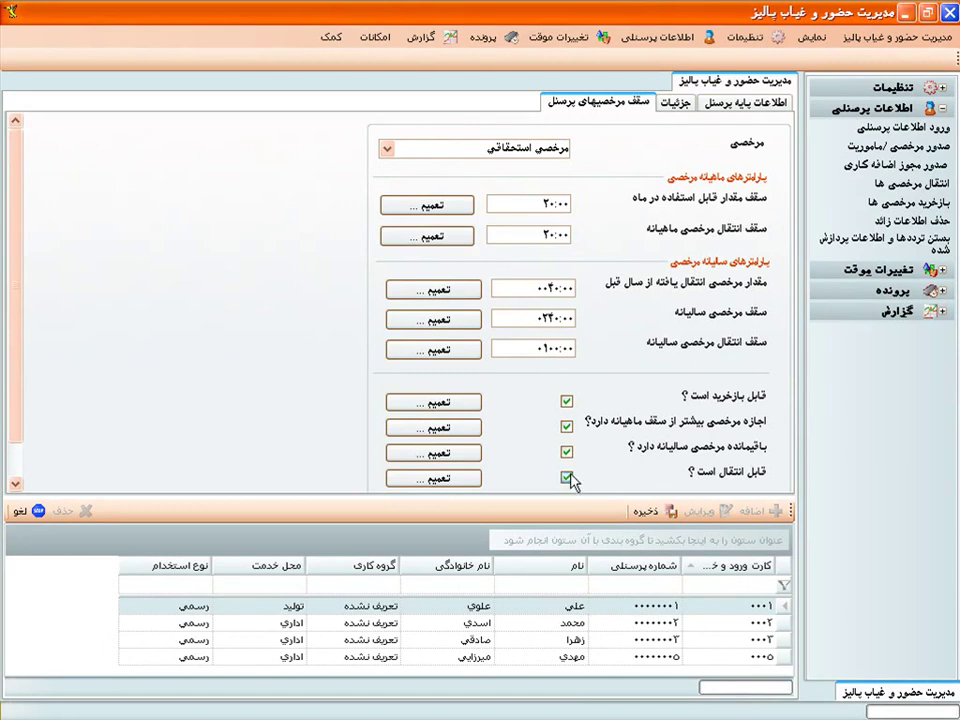